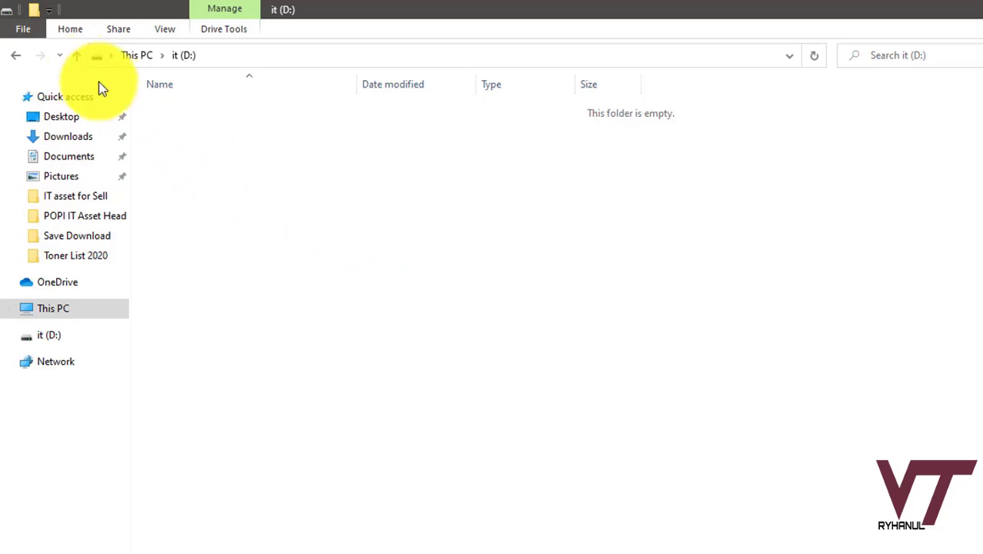
# Go up to This PC and rename the D: drive as USB Disk.
pyautogui.click(77, 55)
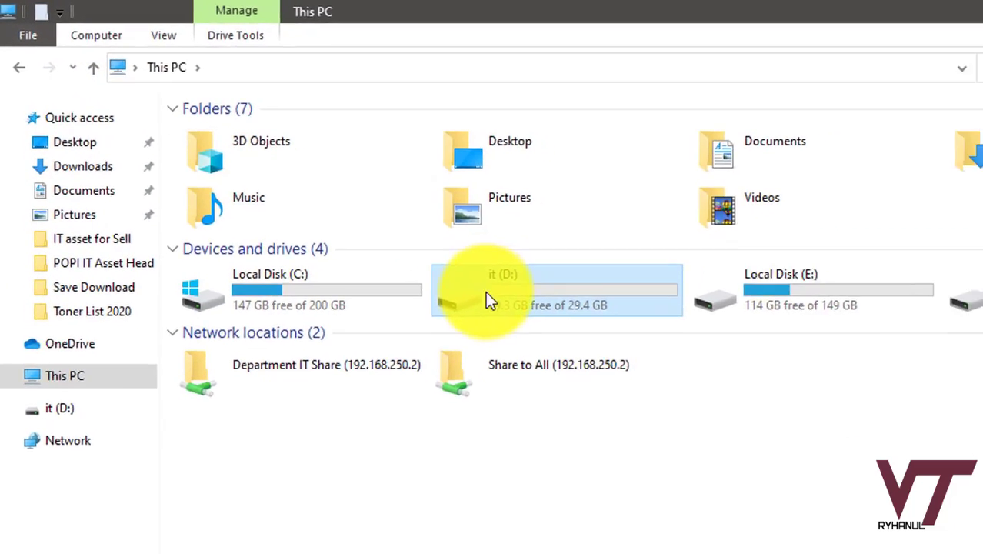
pyautogui.rightClick(485, 291)
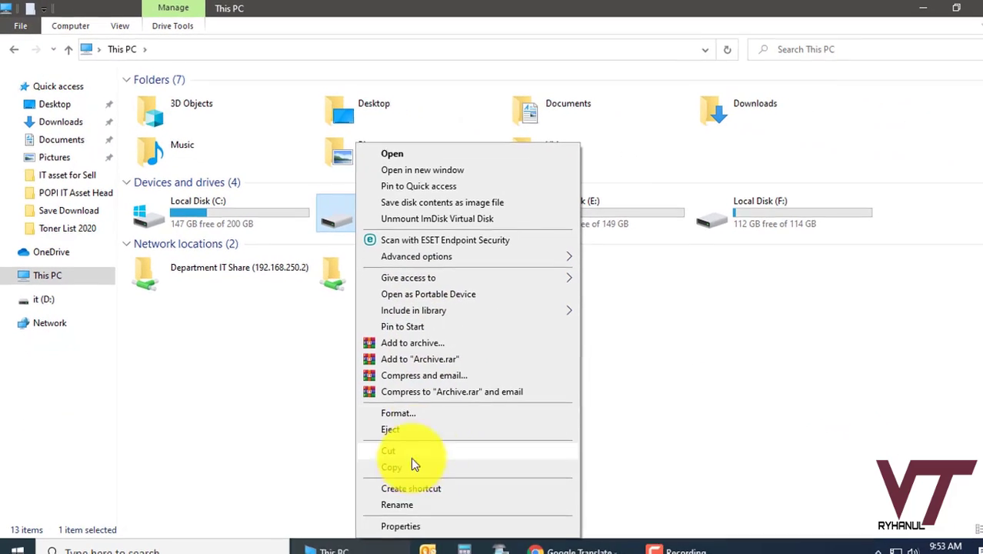
pyautogui.click(403, 504)
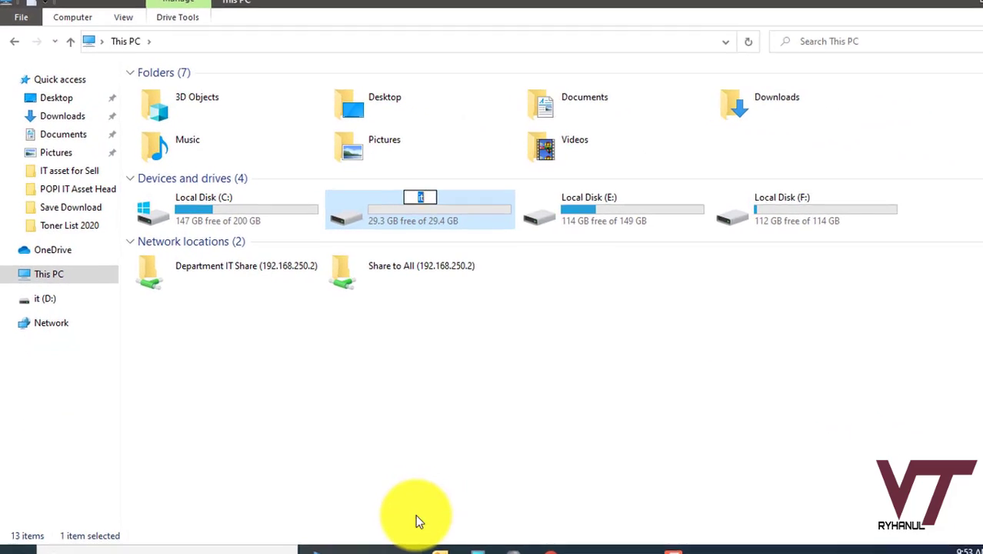
pyautogui.write('USB')
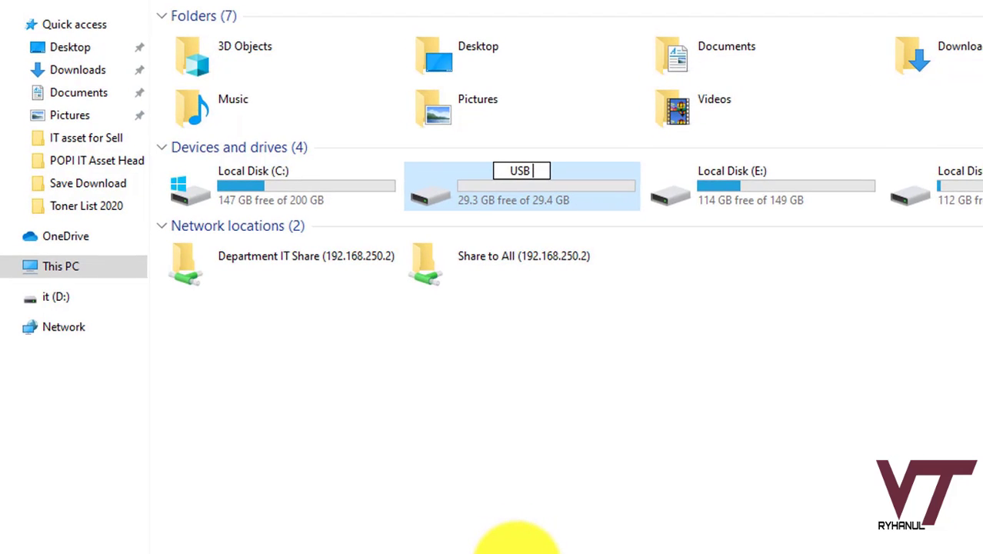
pyautogui.write(' Disk')
pyautogui.press('Return')
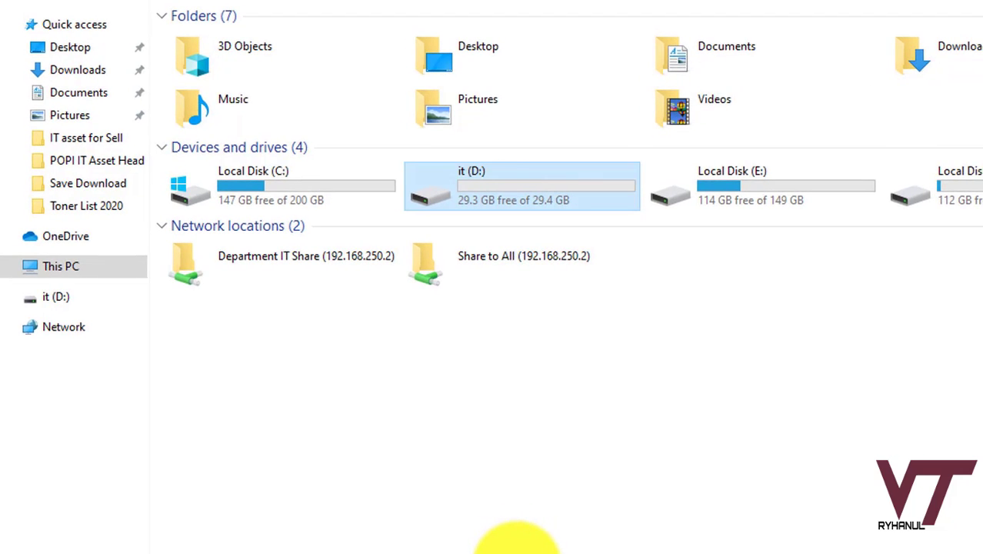
pyautogui.click(533, 392)
# Quick-format the USB Disk (D:) drive as NTFS with 4096-byte allocation units, then dismiss the format dialogs.
pyautogui.click(516, 198)
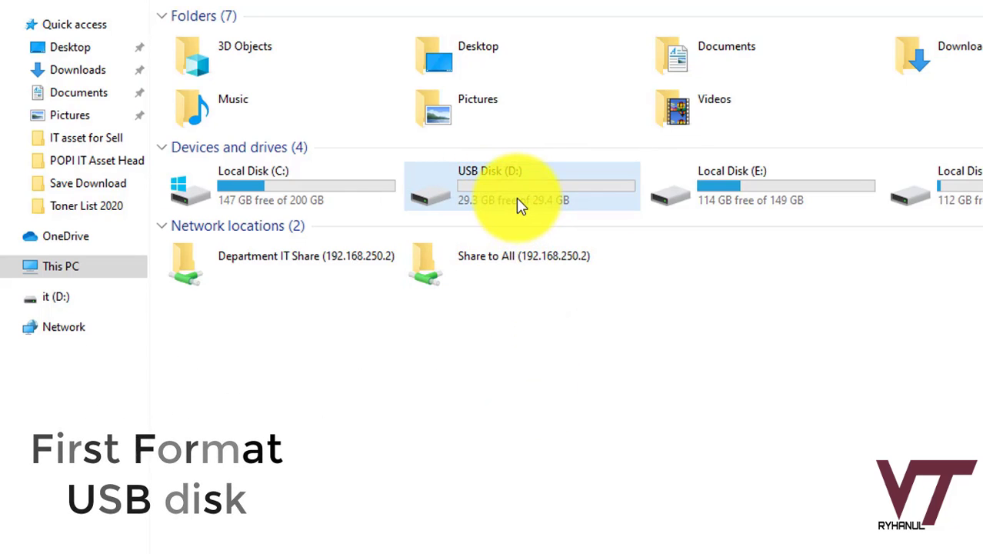
pyautogui.rightClick(516, 198)
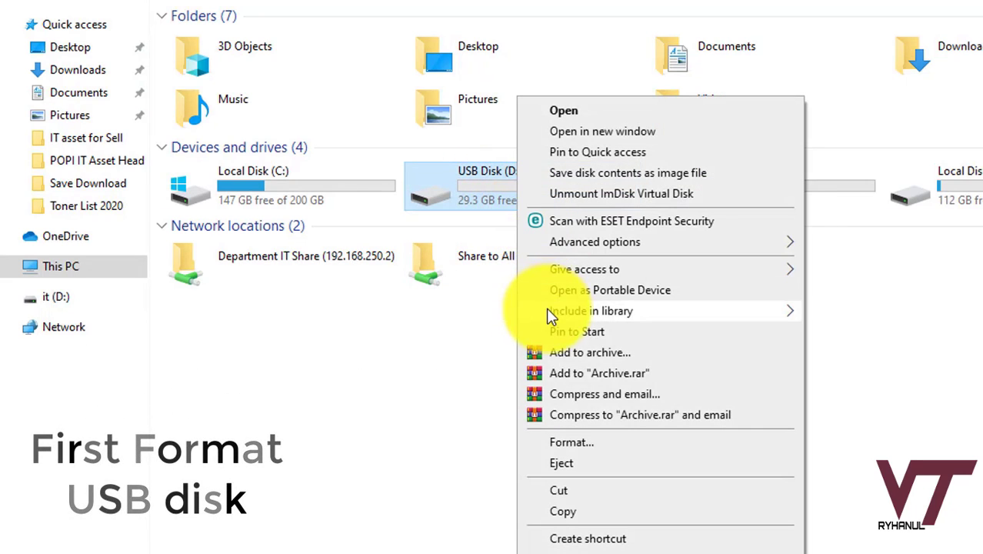
pyautogui.click(586, 444)
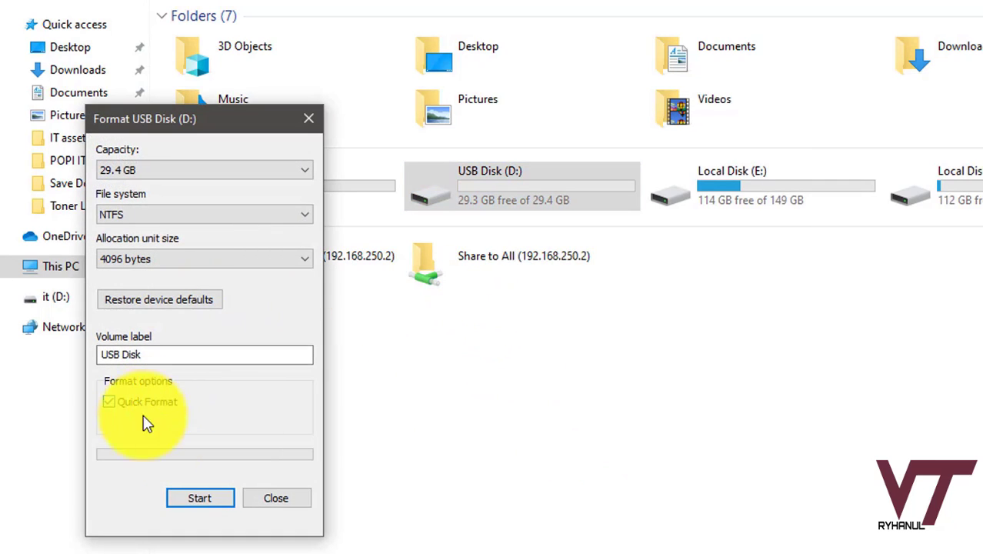
pyautogui.click(195, 498)
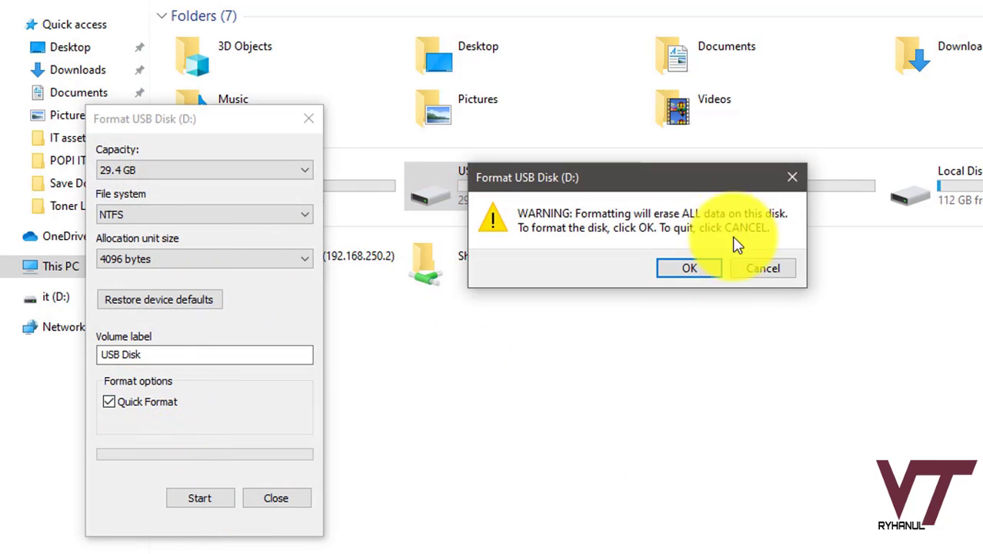
pyautogui.click(686, 269)
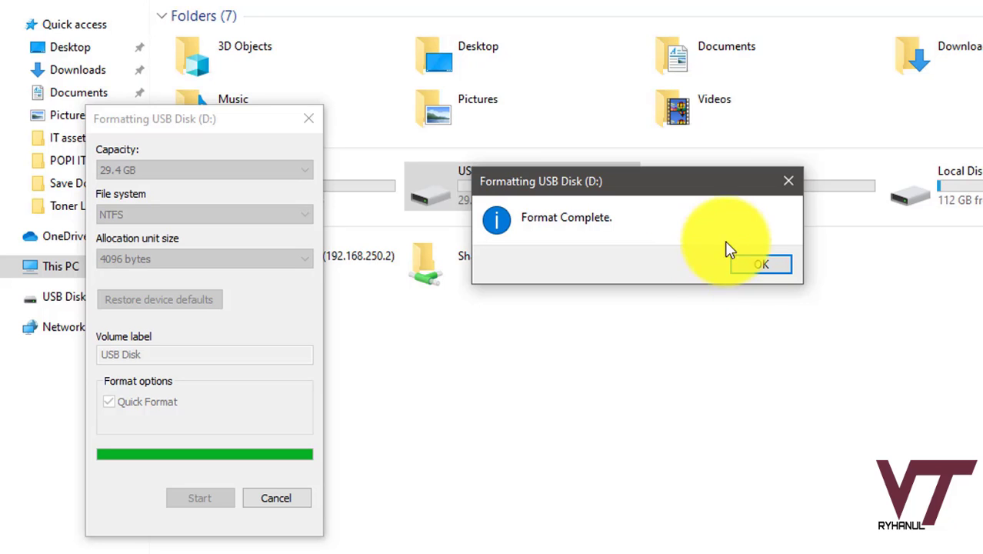
pyautogui.click(741, 265)
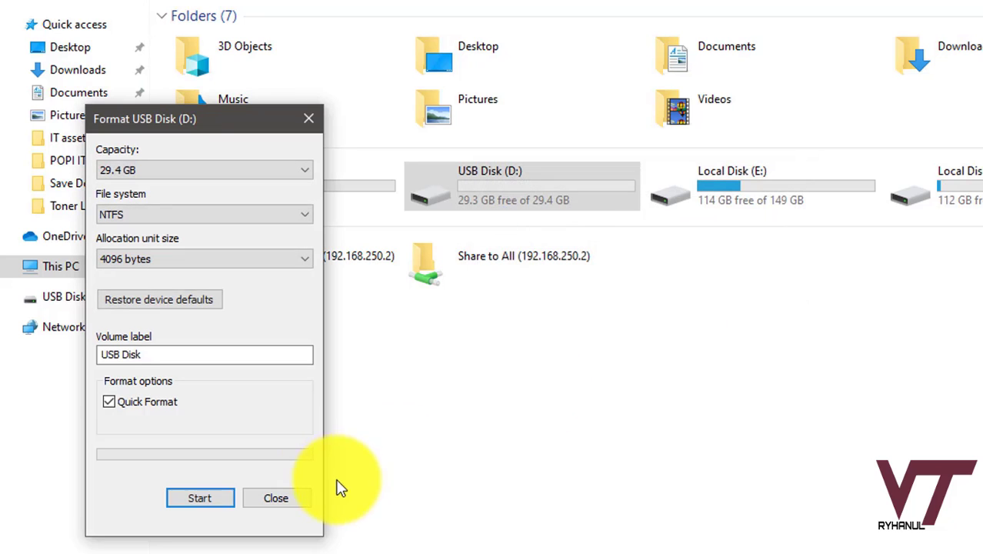
pyautogui.click(291, 502)
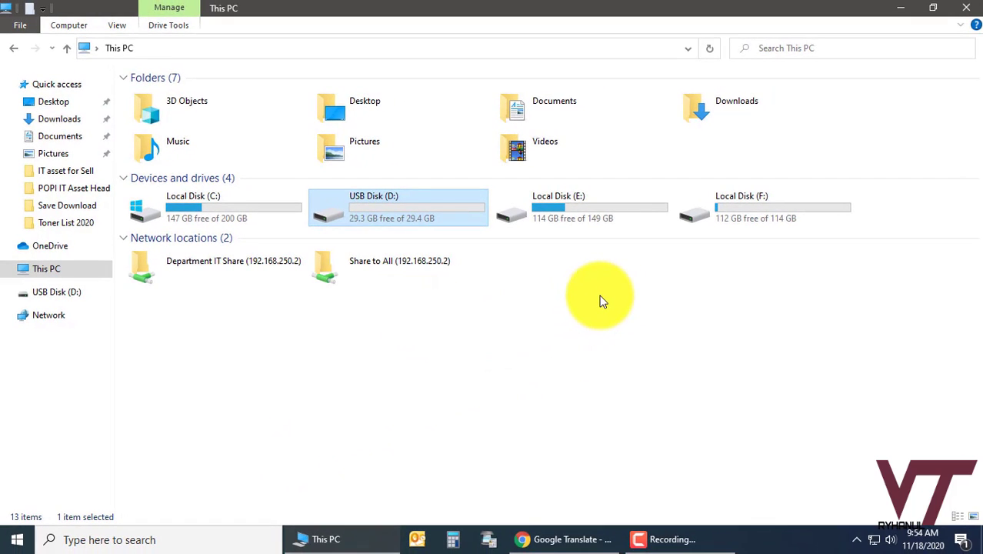
# Browse Local Disk (E:) through All Software and Windows 10 ISO to locate the file Windows 10 Pro x64 en-US Activated.iso.
pyautogui.doubleClick(604, 209)
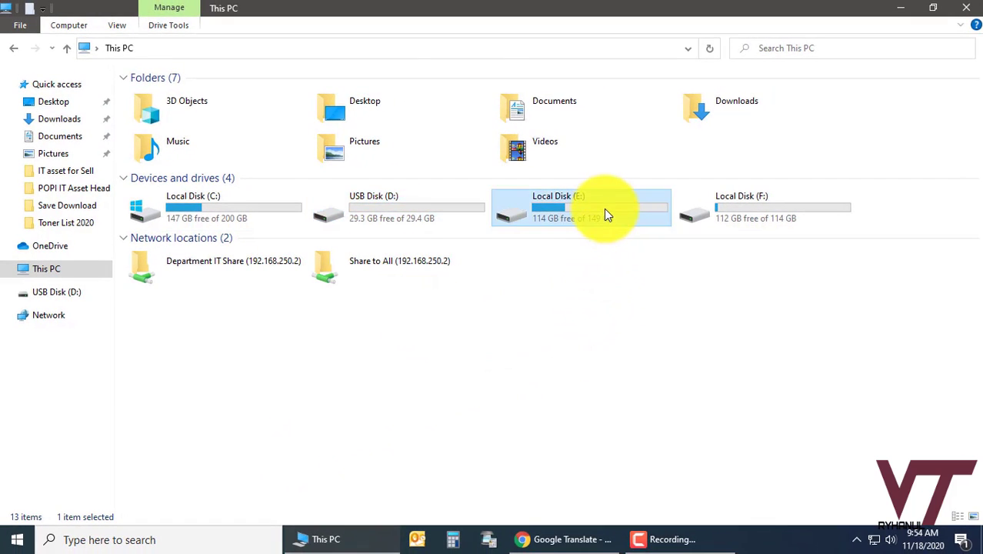
pyautogui.doubleClick(181, 98)
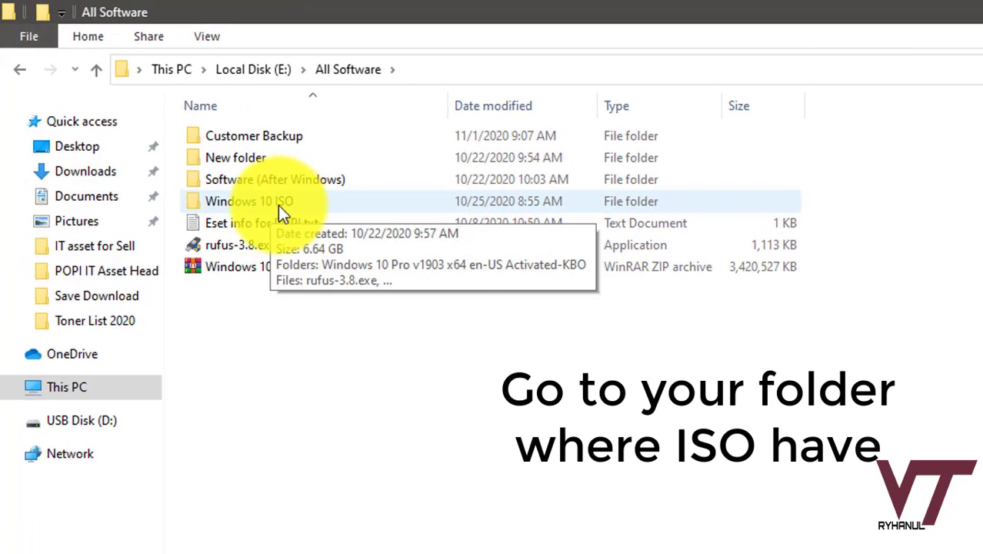
pyautogui.click(286, 206)
pyautogui.doubleClick(286, 206)
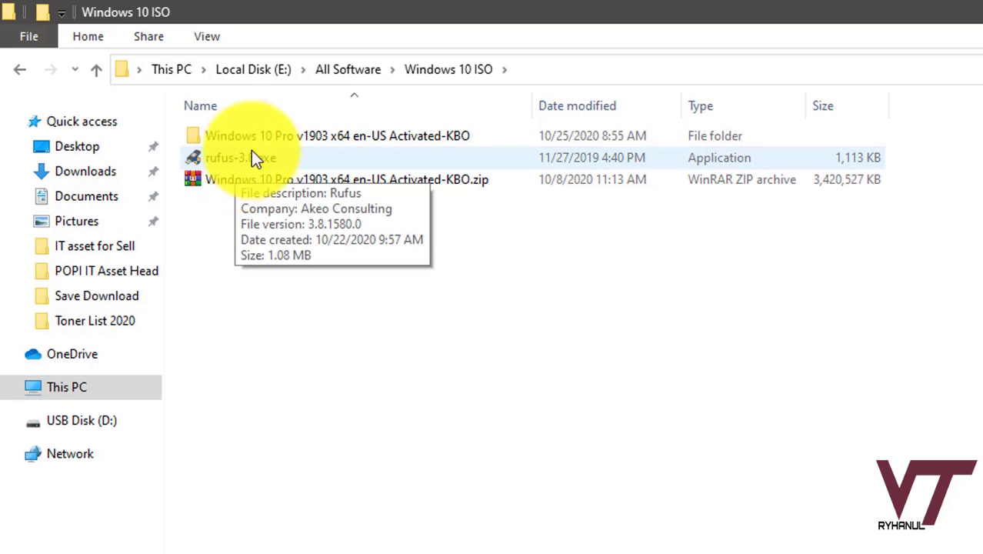
pyautogui.doubleClick(272, 132)
pyautogui.doubleClick(269, 137)
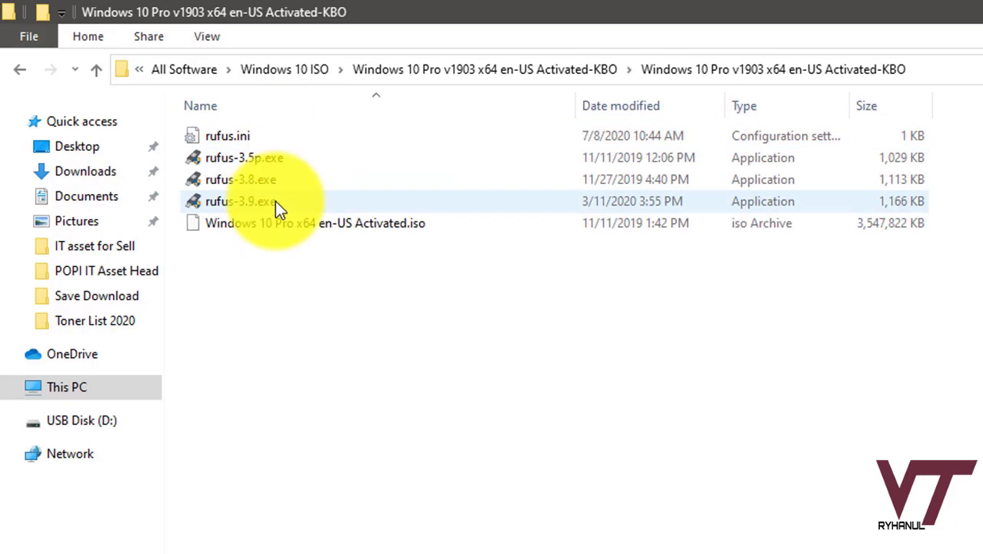
pyautogui.click(339, 222)
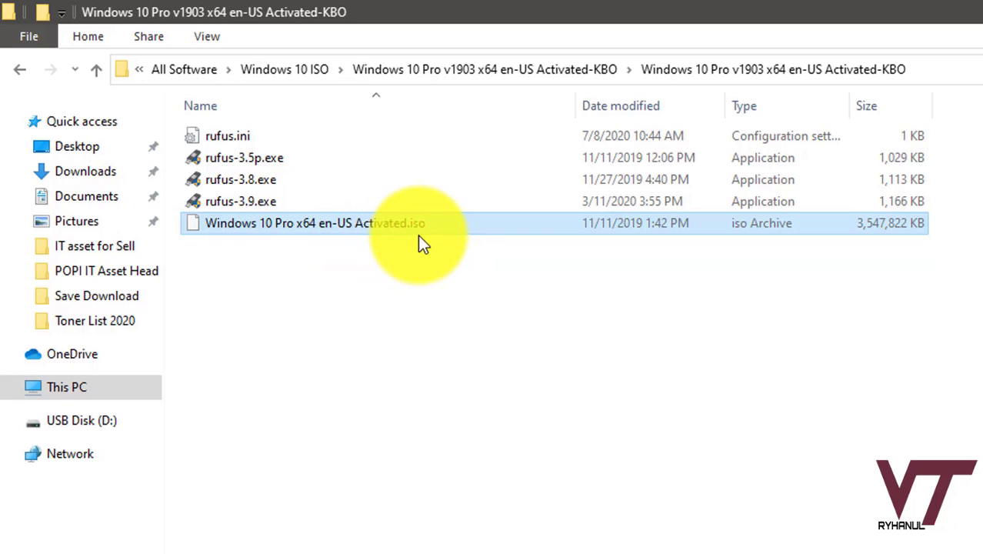
# Return to the Windows 10 ISO folder, launch rufus-3.8.exe and keep USB Disk (D:) as the target device.
pyautogui.click(98, 70)
pyautogui.click(98, 70)
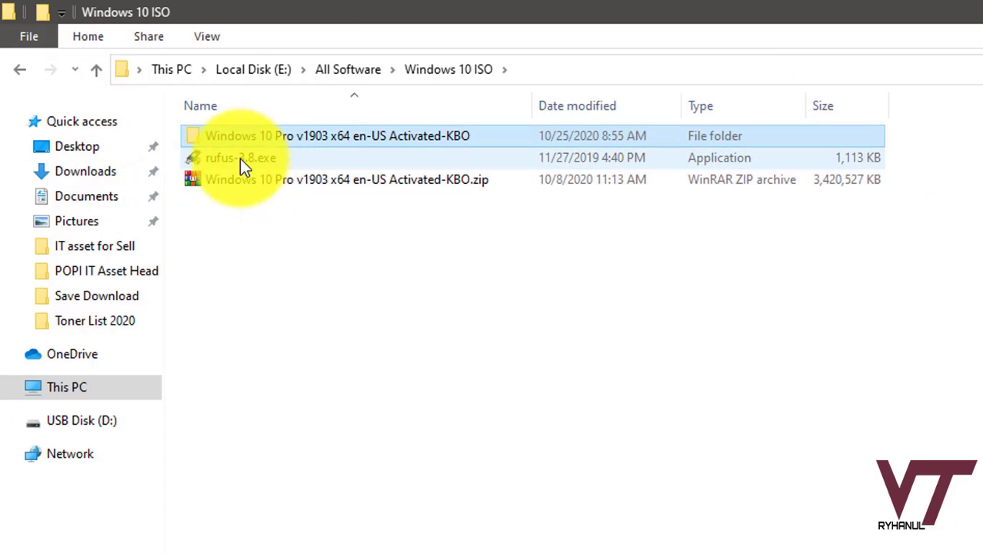
pyautogui.click(258, 159)
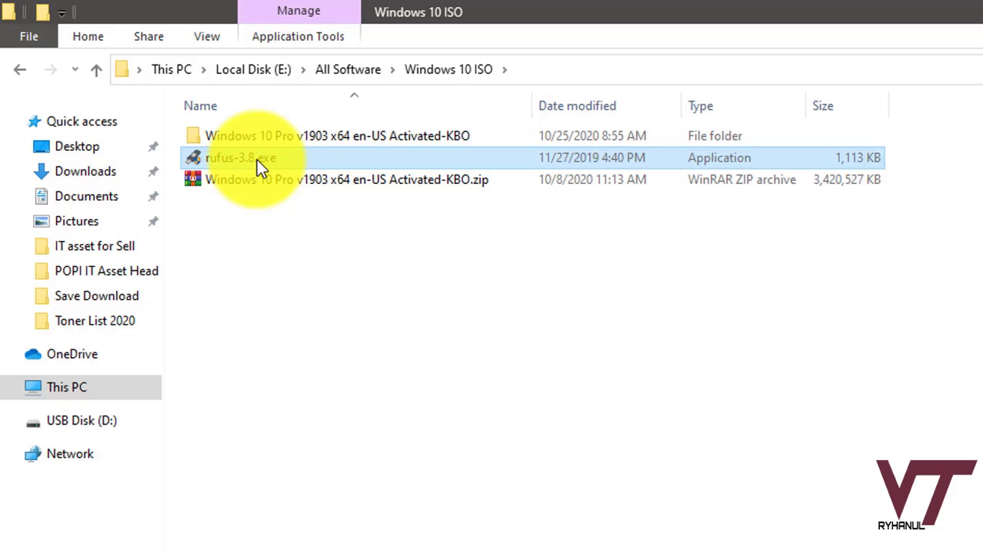
pyautogui.doubleClick(256, 159)
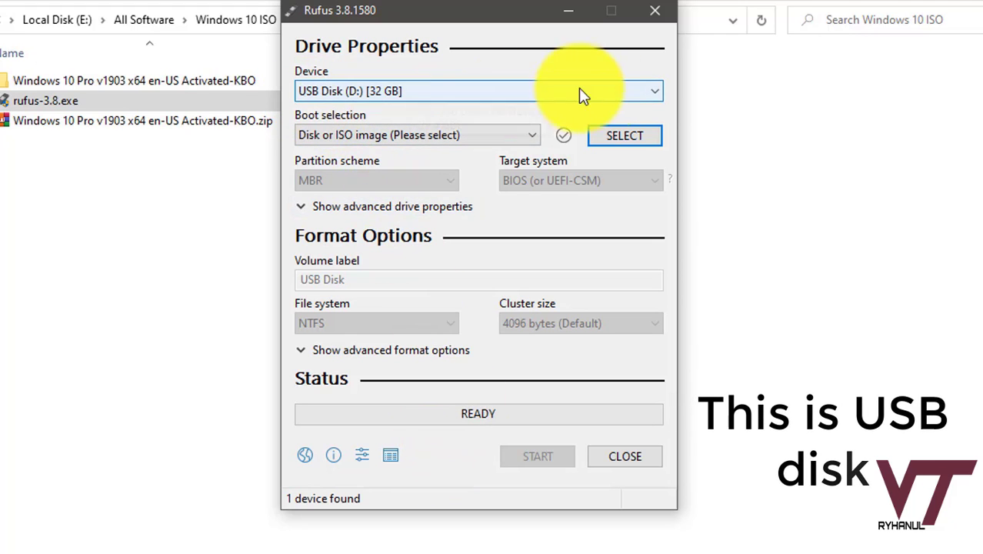
pyautogui.click(654, 91)
pyautogui.click(655, 91)
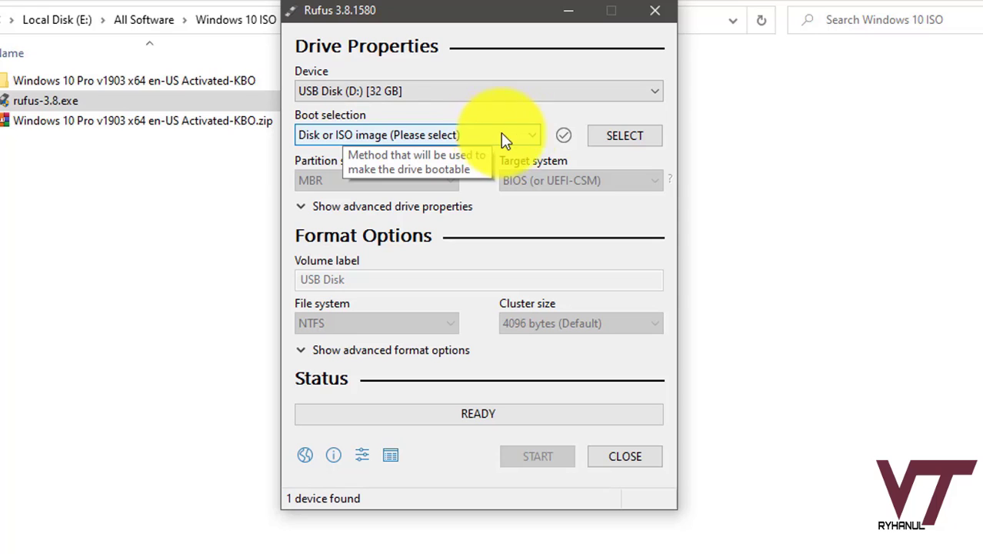
# Load Windows 10 Pro x64 en-US Activated.iso from the Windows 10 ISO subfolder on Local Disk (E:) as the boot image.
pyautogui.click(622, 137)
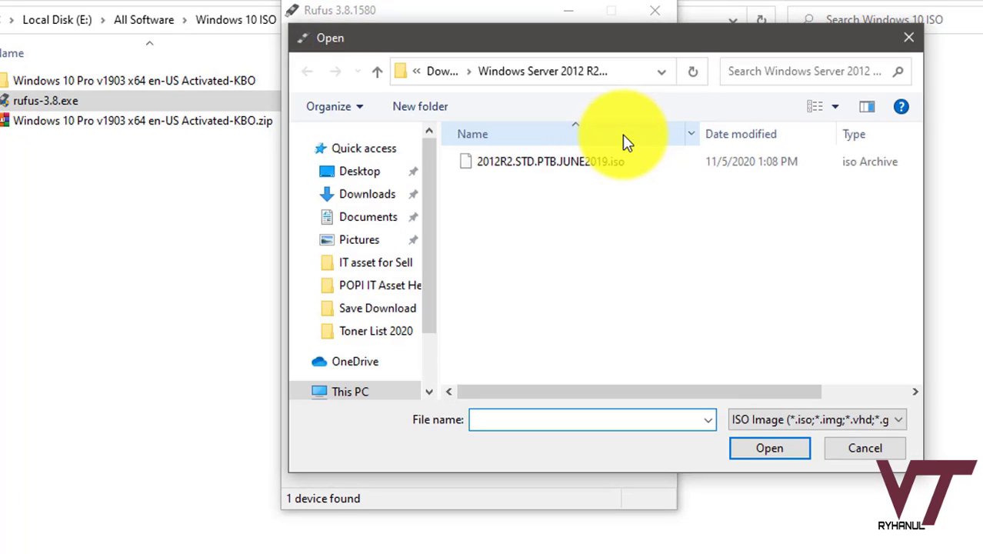
pyautogui.scroll(-1, 368, 314)
pyautogui.click(362, 309)
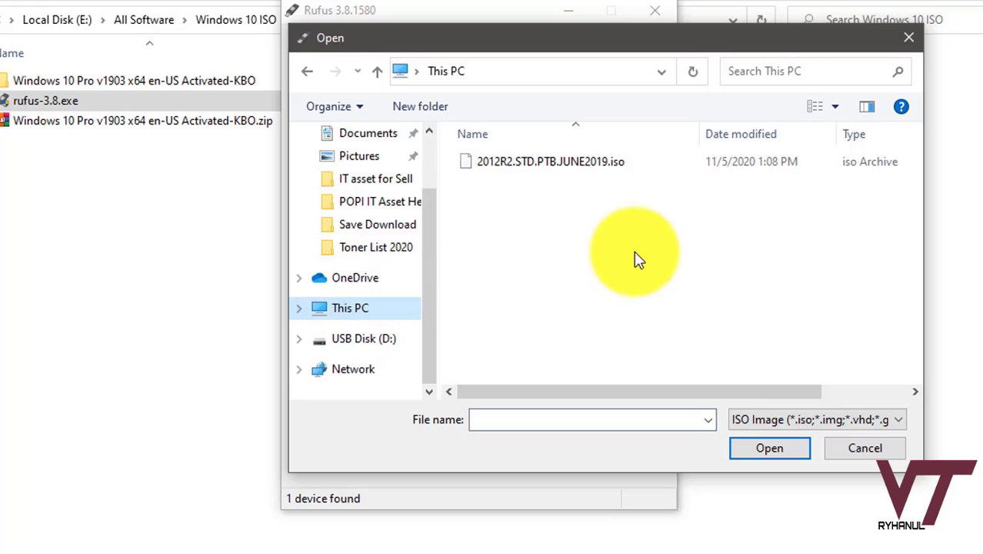
pyautogui.scroll(-5, 604, 250)
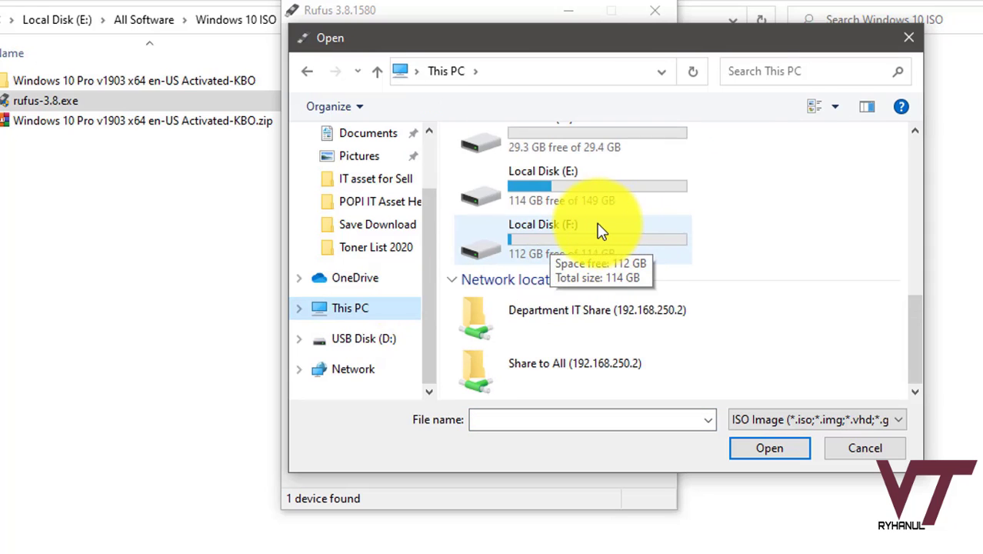
pyautogui.doubleClick(616, 191)
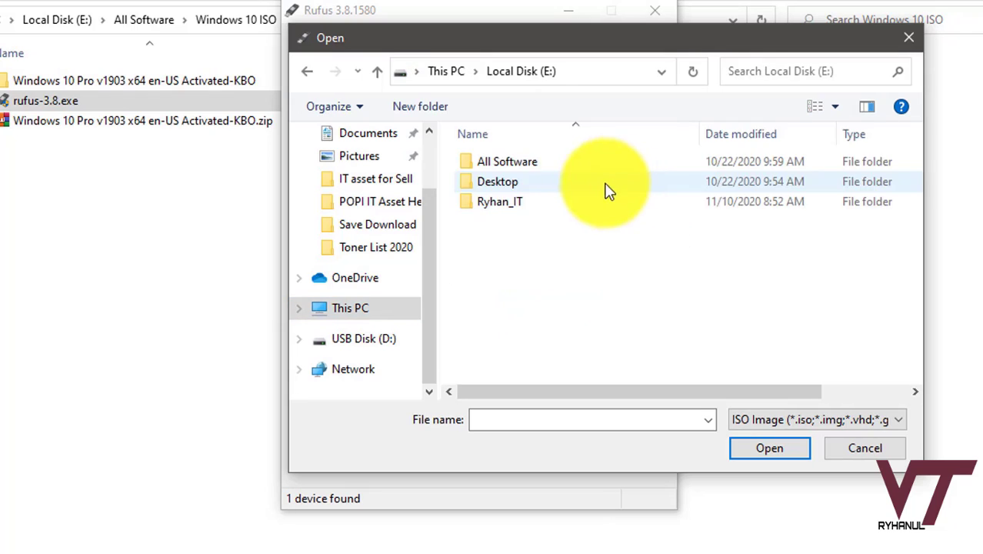
pyautogui.doubleClick(530, 170)
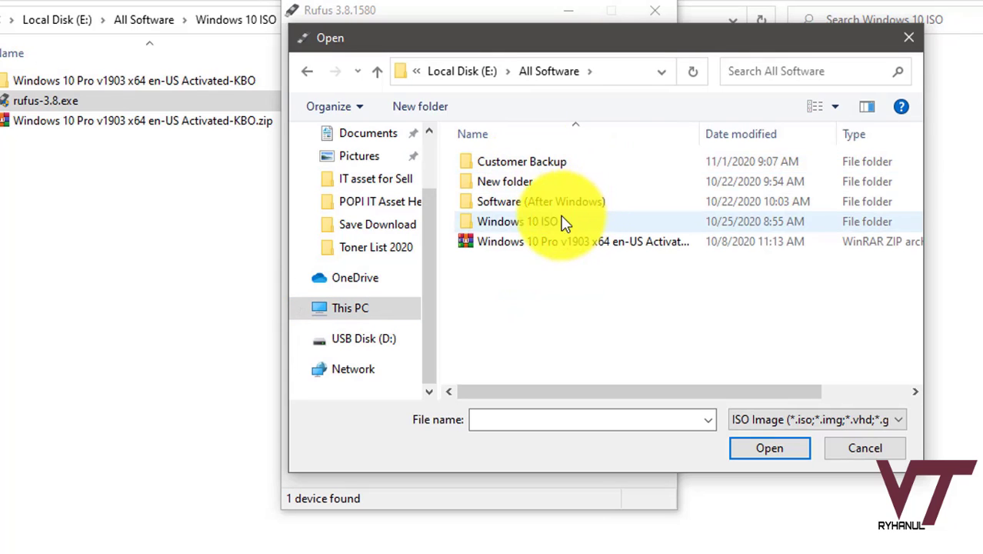
pyautogui.click(533, 220)
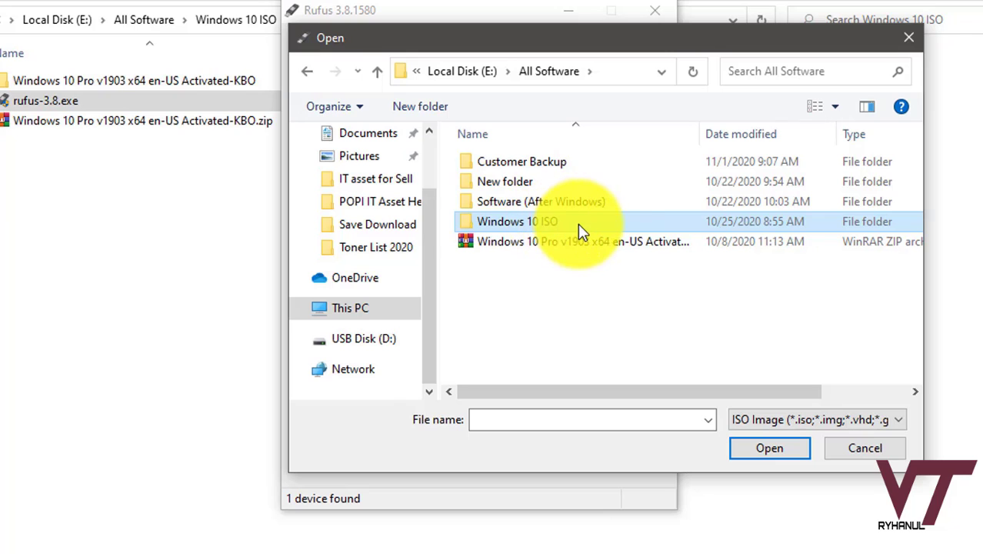
pyautogui.doubleClick(611, 224)
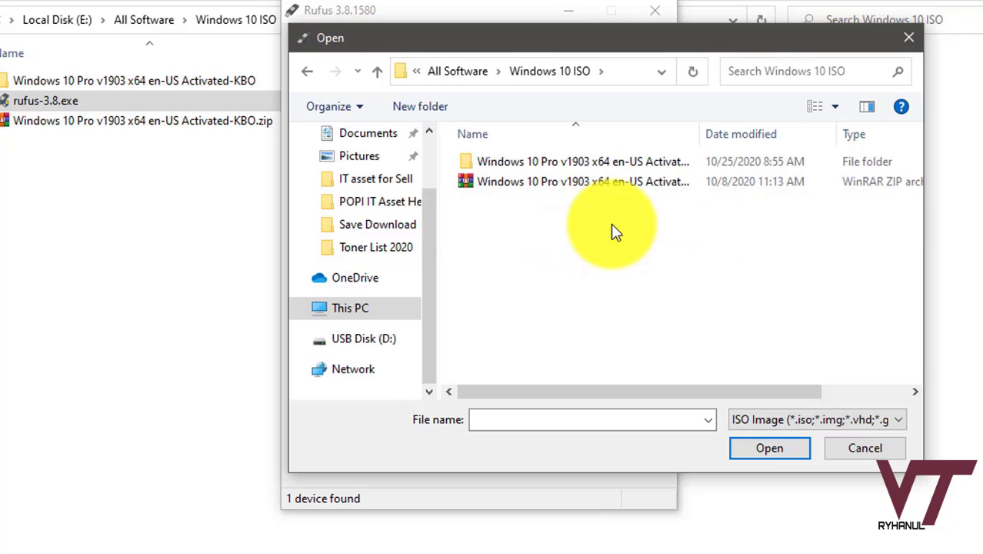
pyautogui.doubleClick(585, 165)
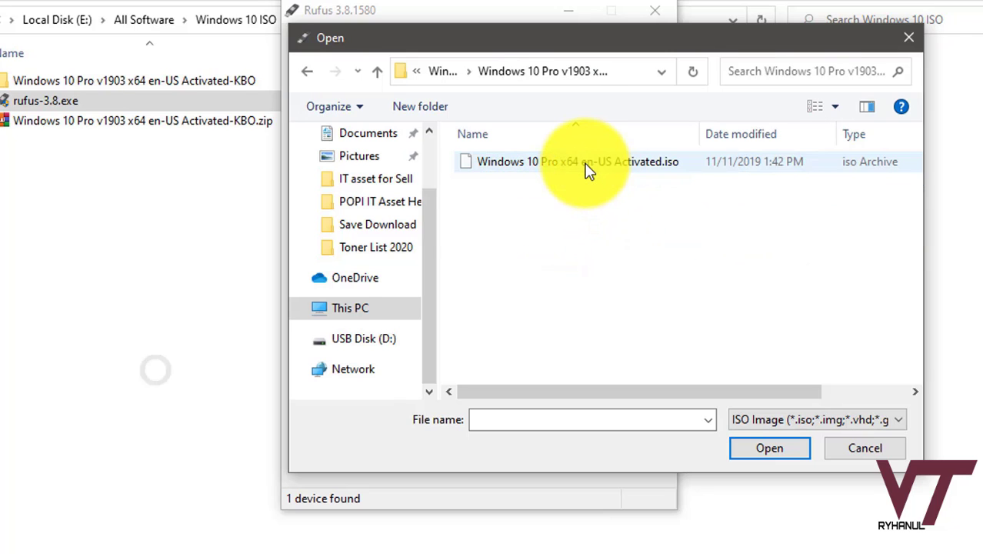
pyautogui.click(621, 170)
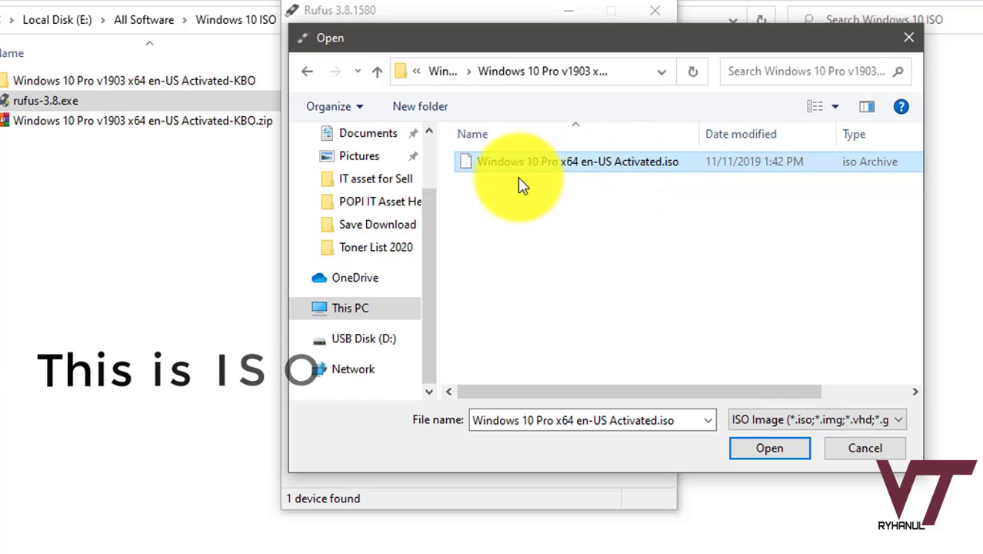
pyautogui.click(768, 450)
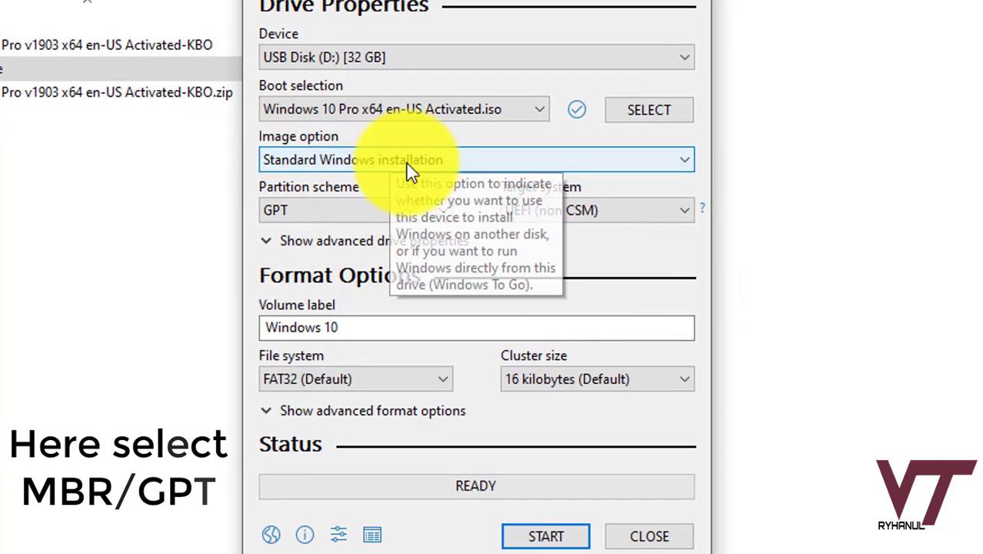
# Keep Standard Windows installation as the image option and set the partition scheme to MBR.
pyautogui.click(687, 166)
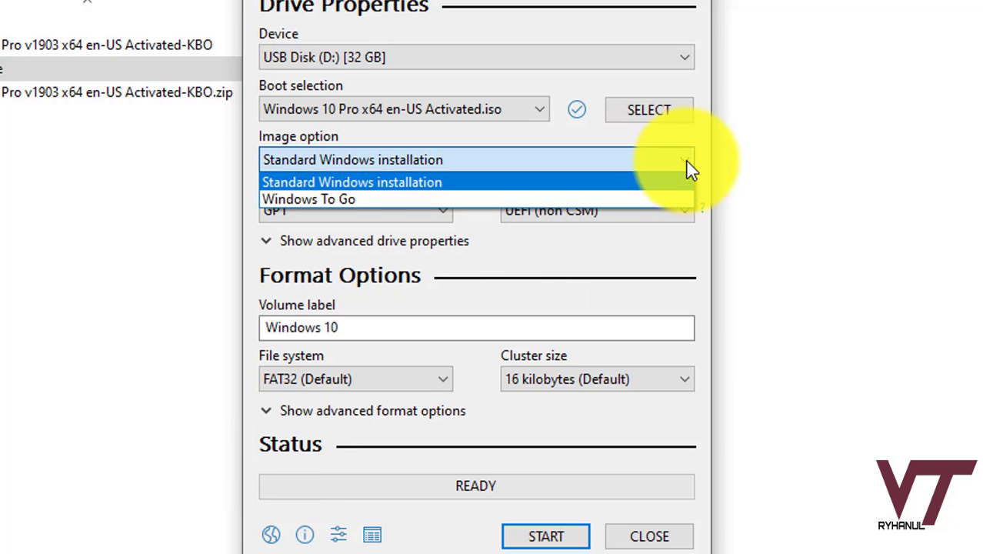
pyautogui.click(685, 159)
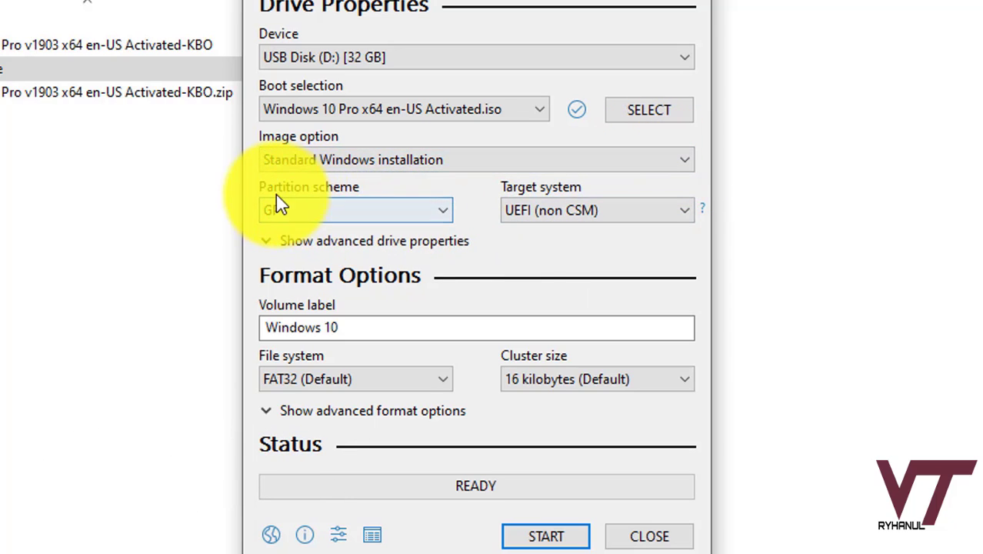
pyautogui.click(448, 219)
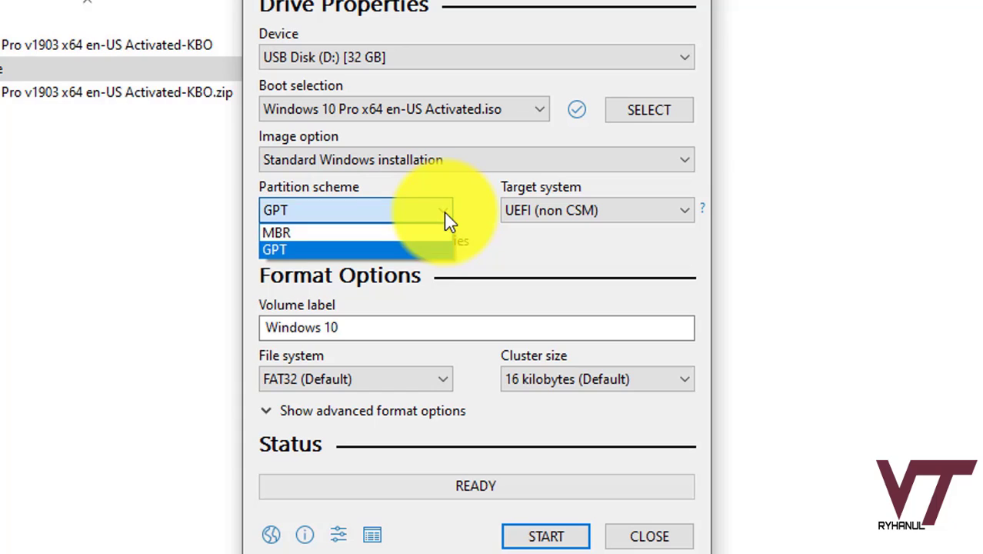
pyautogui.click(322, 233)
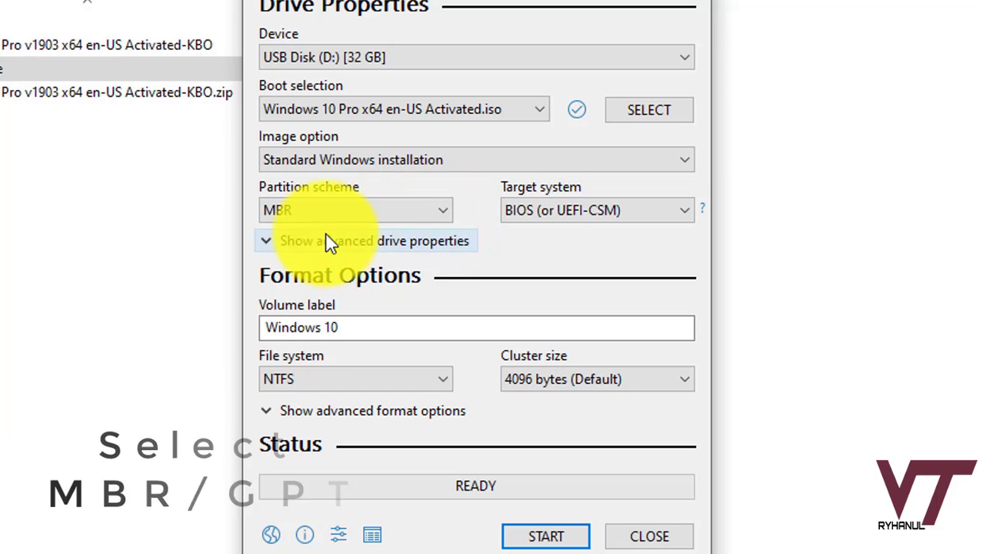
# Switch the partition scheme to GPT and back to MBR to compare the target system options.
pyautogui.click(400, 215)
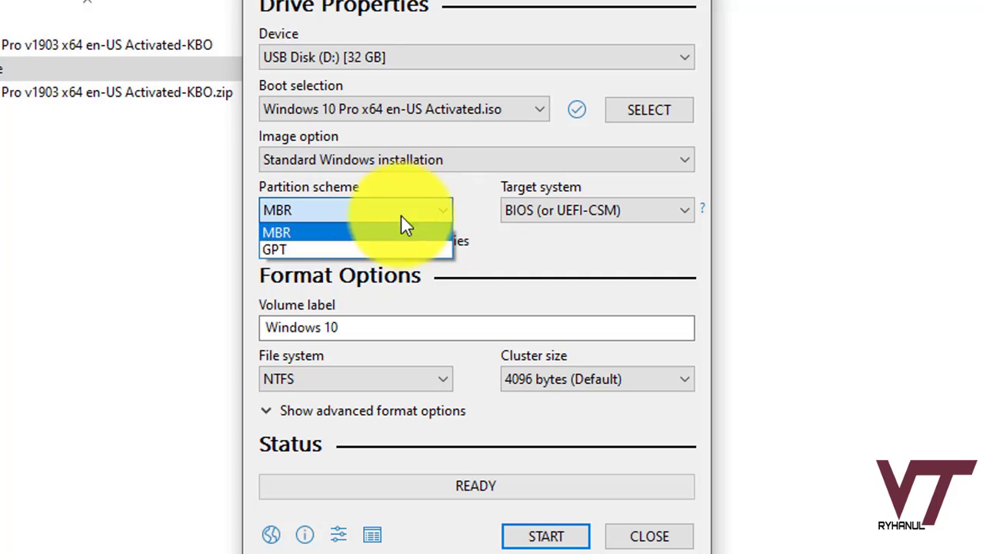
pyautogui.click(316, 250)
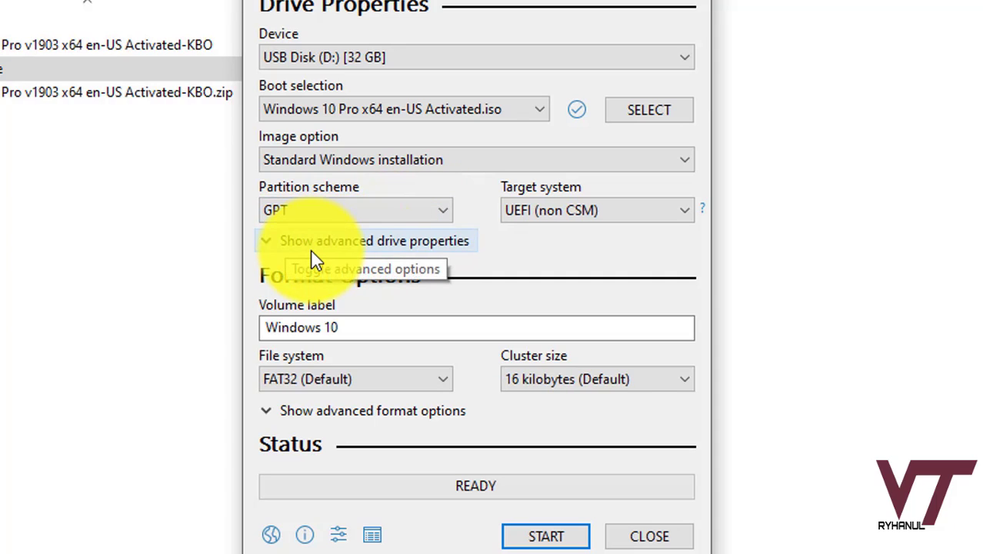
pyautogui.click(407, 209)
pyautogui.click(342, 232)
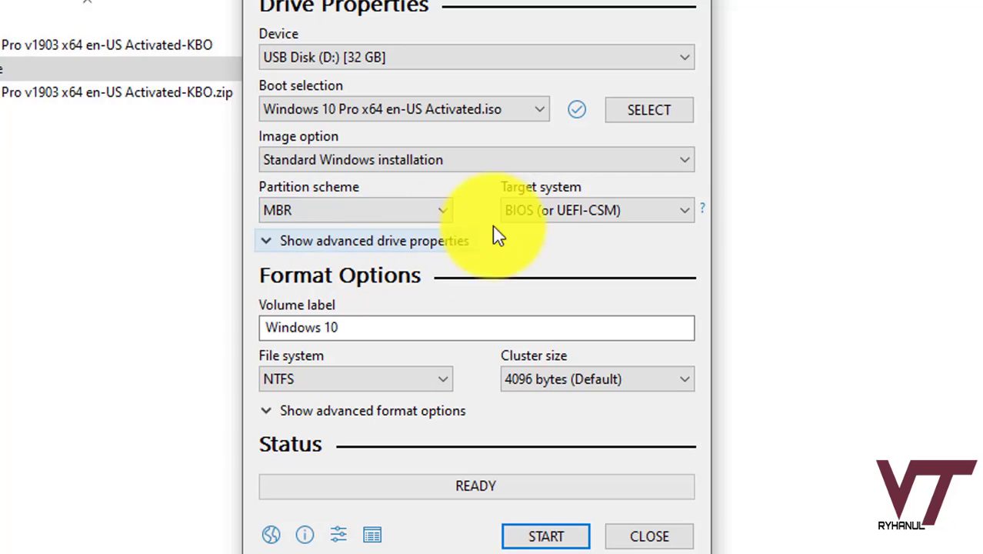
pyautogui.moveTo(523, 218)
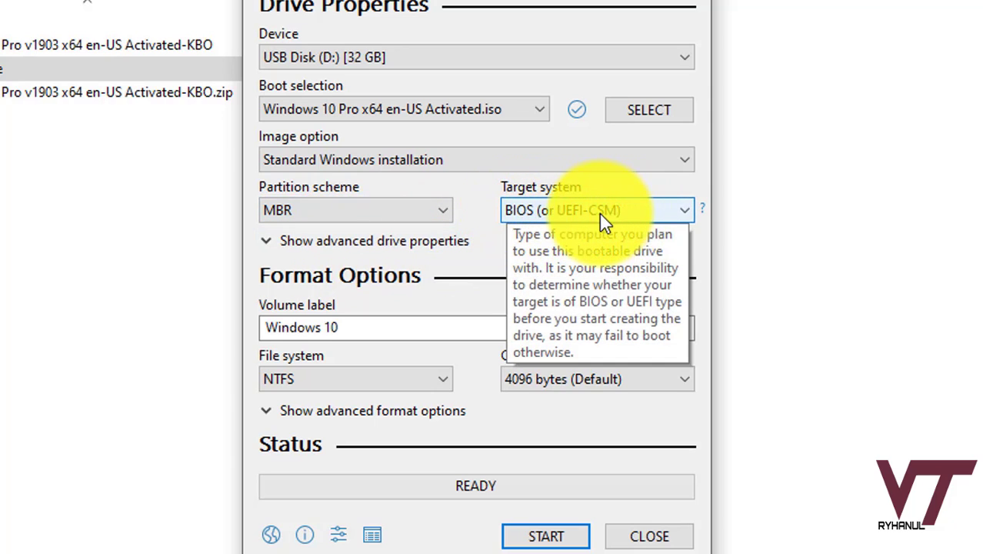
# Set the partition scheme to GPT and write the Windows 10 image to USB Disk (D:), accepting the erasure of all its data.
pyautogui.click(436, 213)
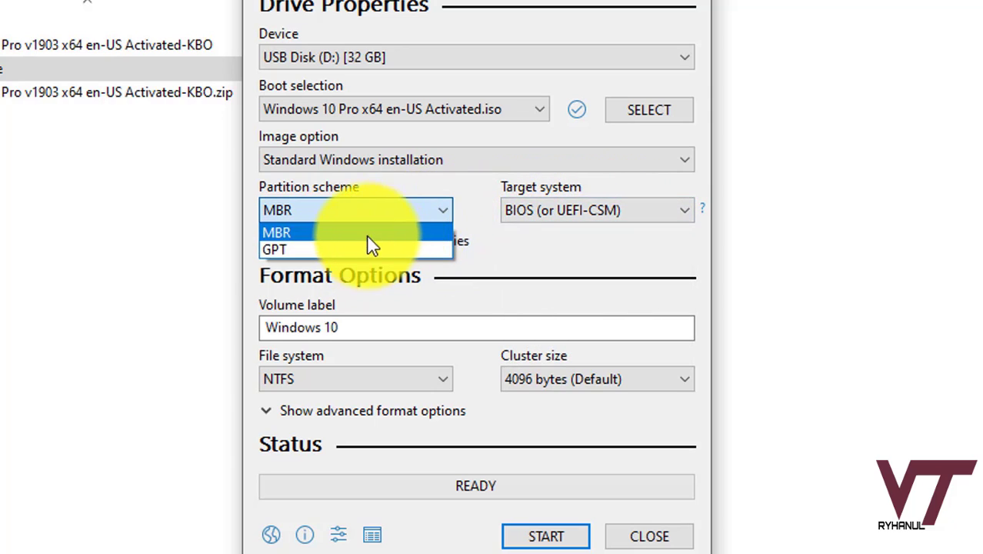
pyautogui.click(344, 248)
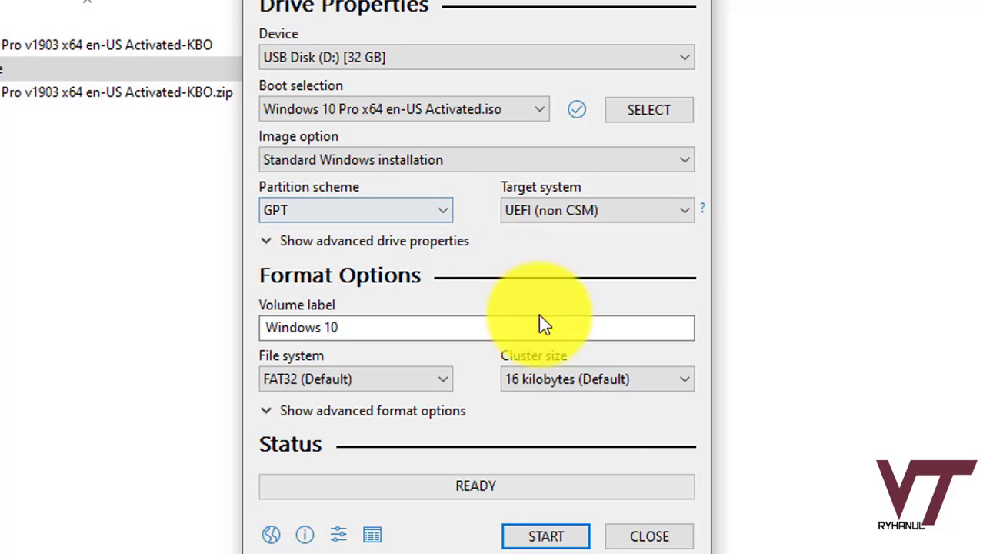
pyautogui.click(548, 537)
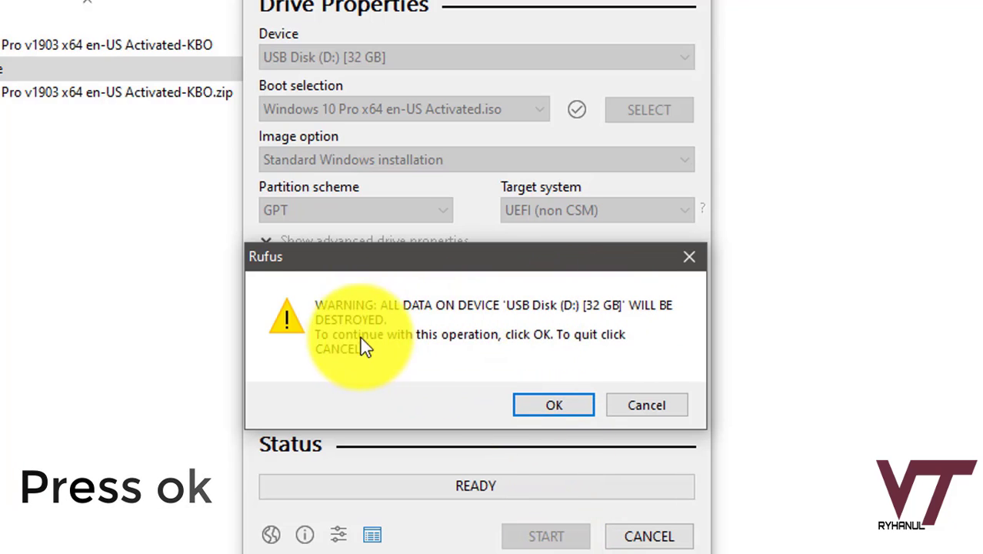
pyautogui.click(550, 412)
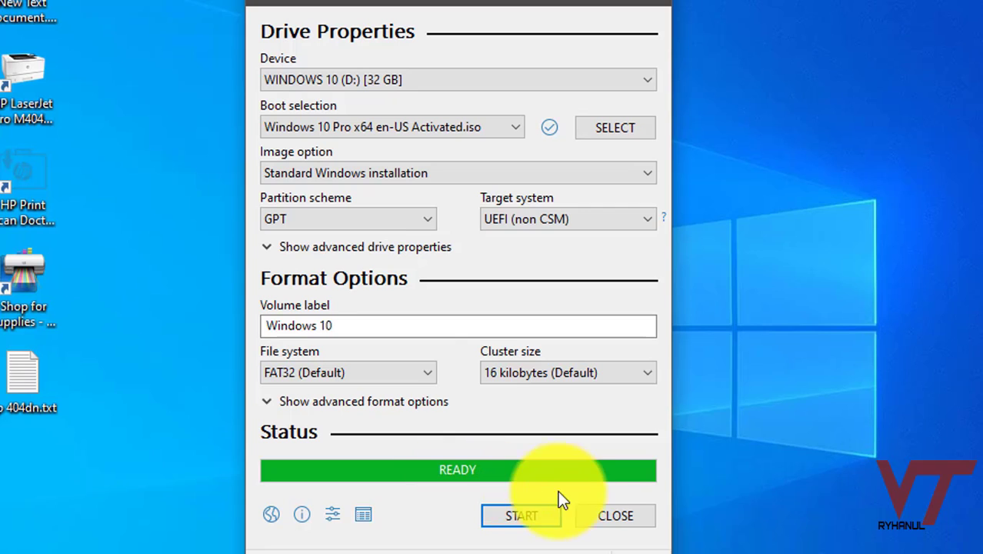
pyautogui.click(602, 519)
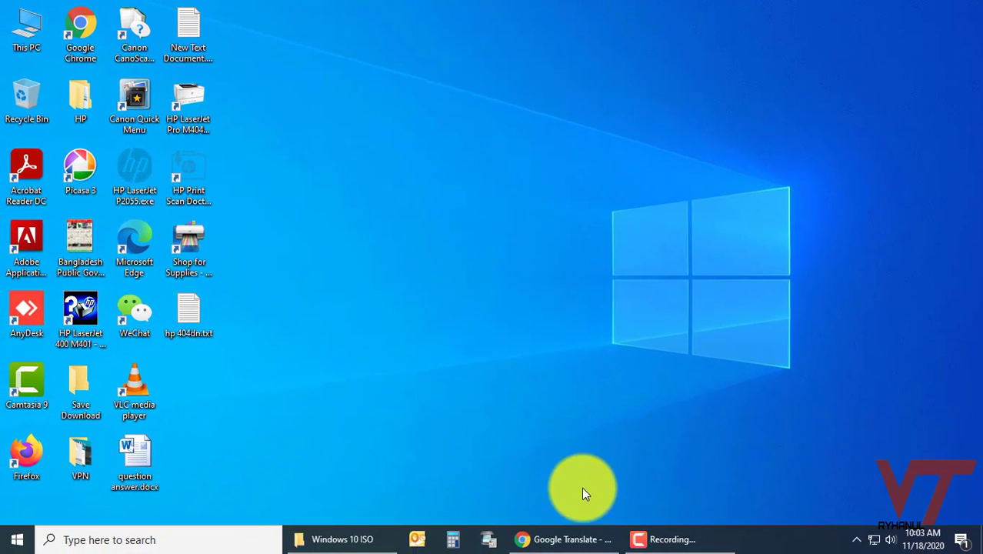
# Open the WINDOWS 10 (D:) drive from This PC to examine the files written to it, and close the window.
pyautogui.doubleClick(21, 31)
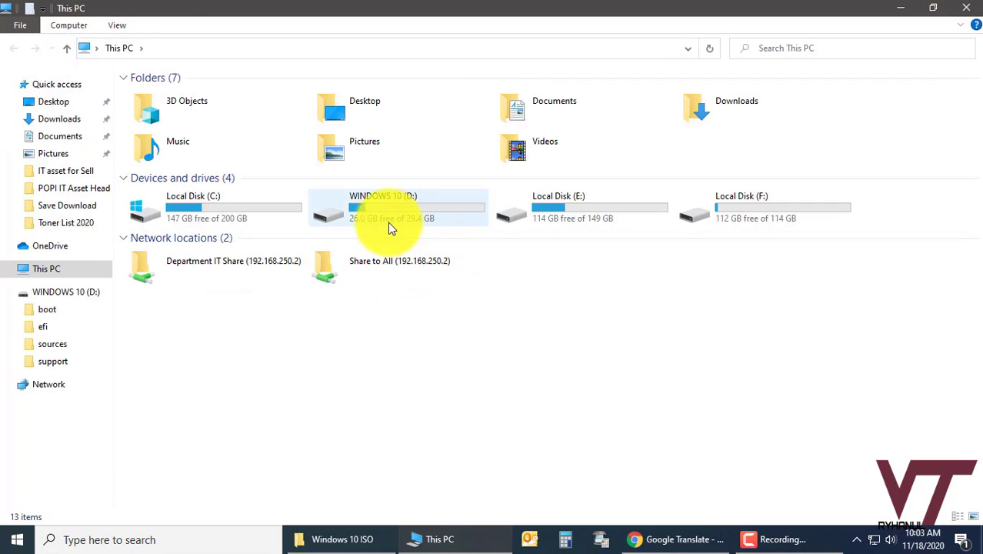
pyautogui.doubleClick(407, 212)
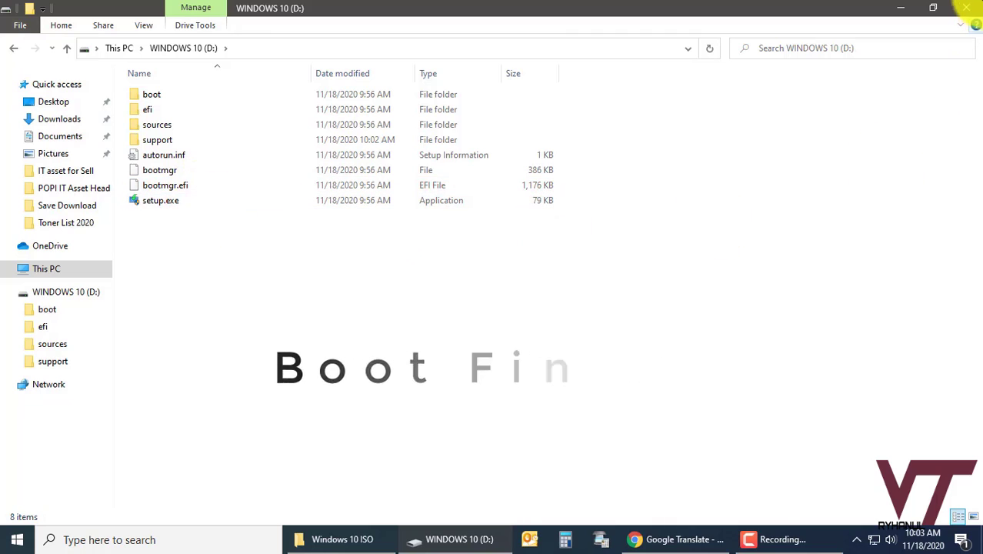
pyautogui.click(966, 8)
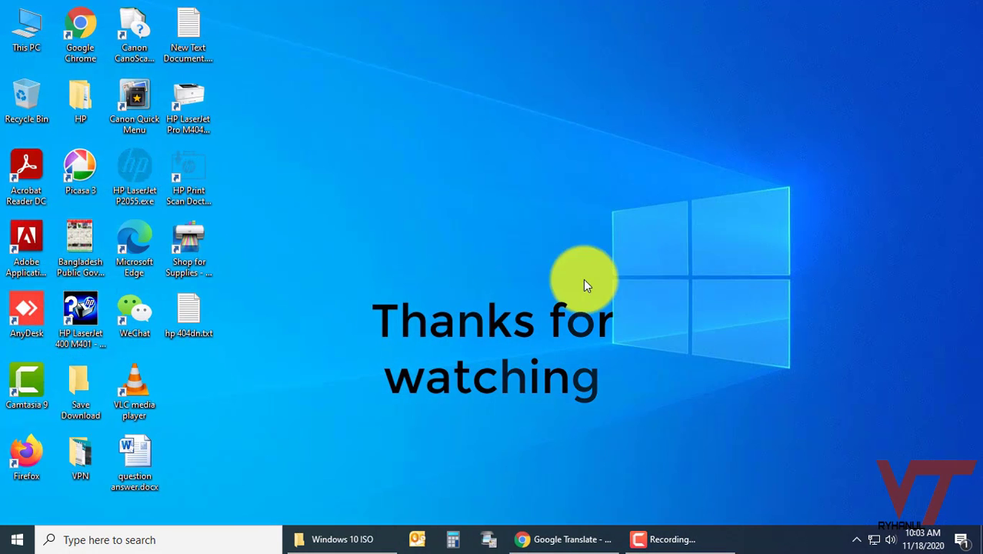